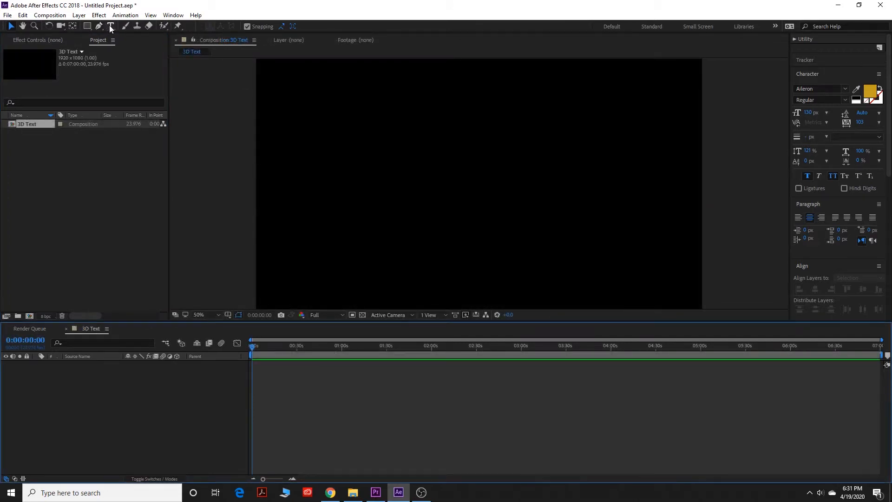
Add a text layer reading "It's Showtime" and move it to the centre of the composition frame
click(109, 26)
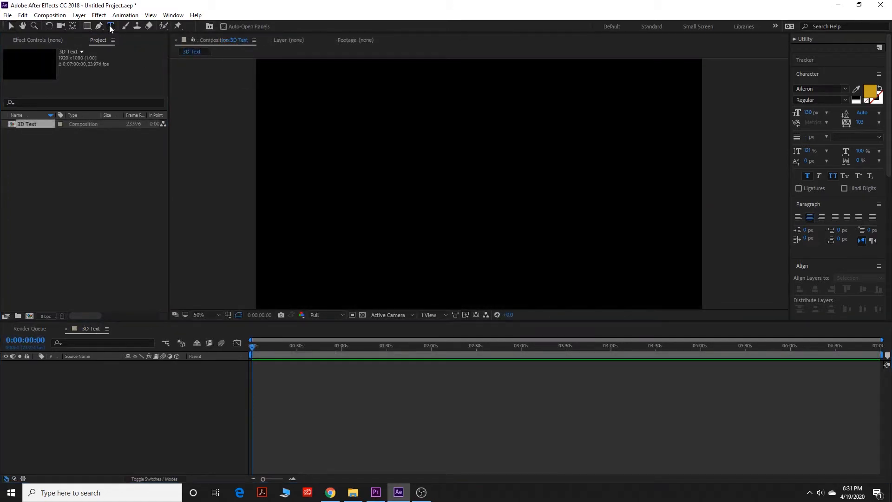
click(379, 177)
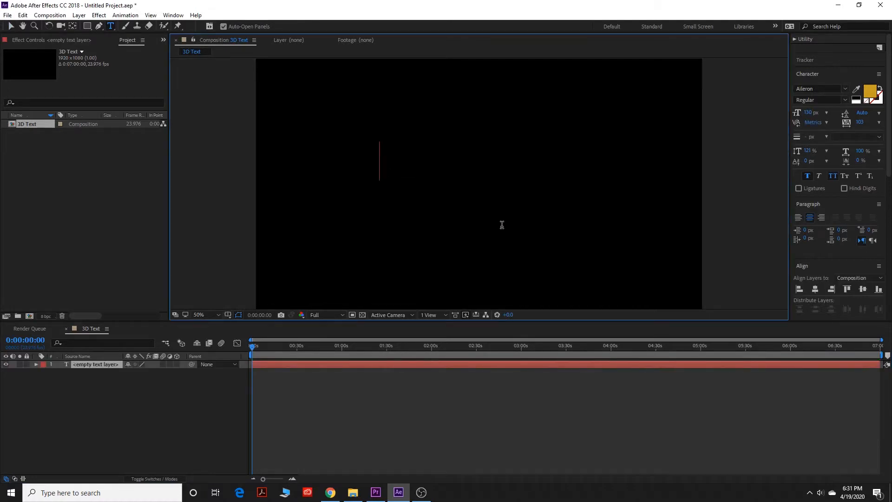
text(It's)
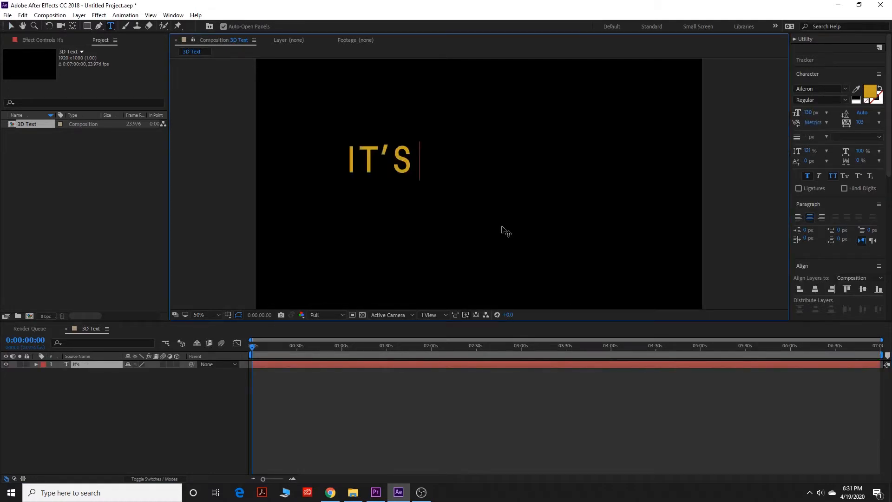
text( Showtime)
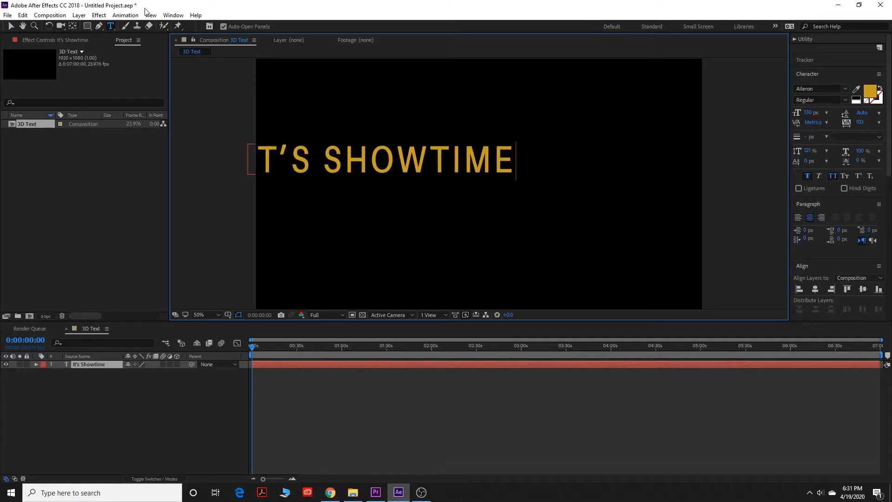
click(11, 26)
drag(347, 160, 429, 191)
drag(504, 194, 514, 176)
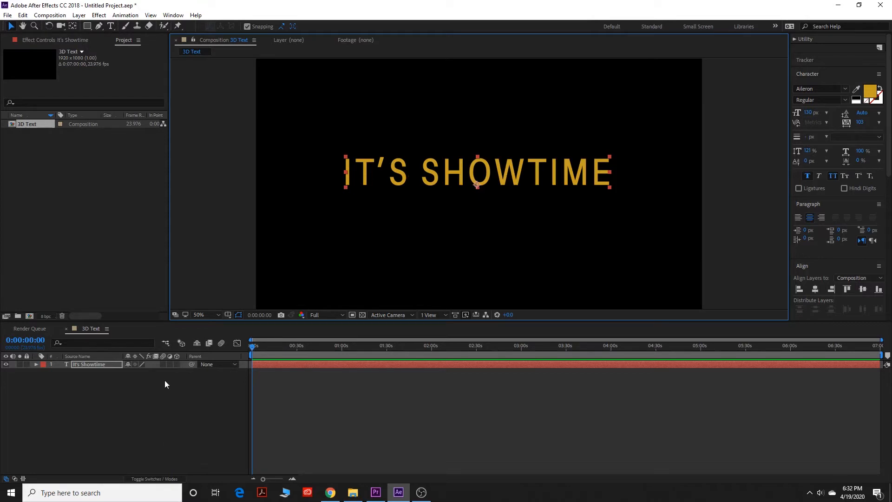
Make the text layer three-dimensional and set its bevel style to Convex in the geometry options
click(164, 476)
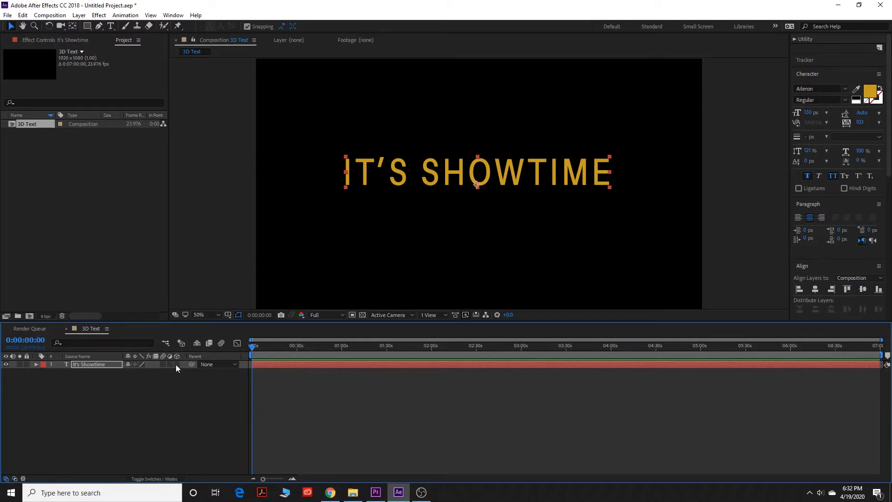
click(176, 365)
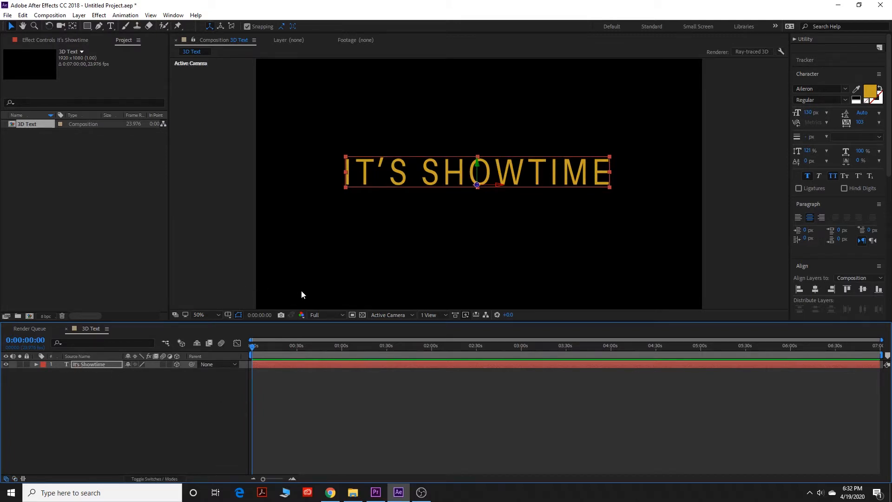
click(35, 365)
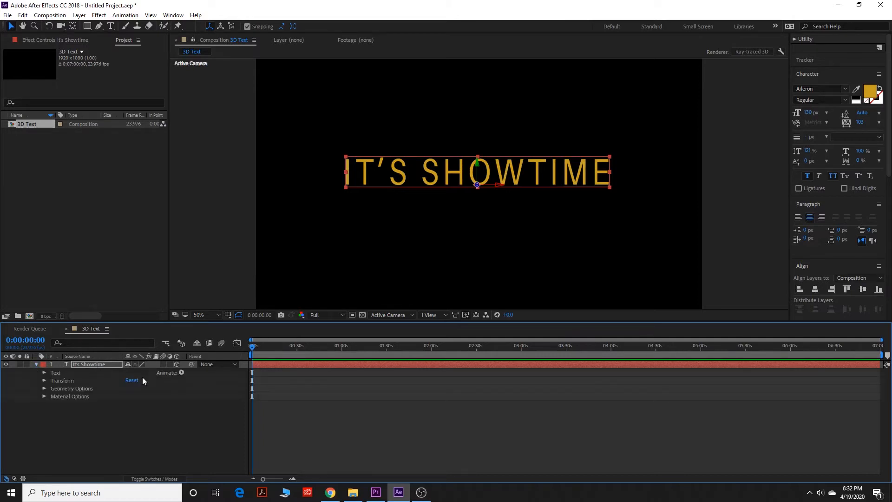
click(43, 388)
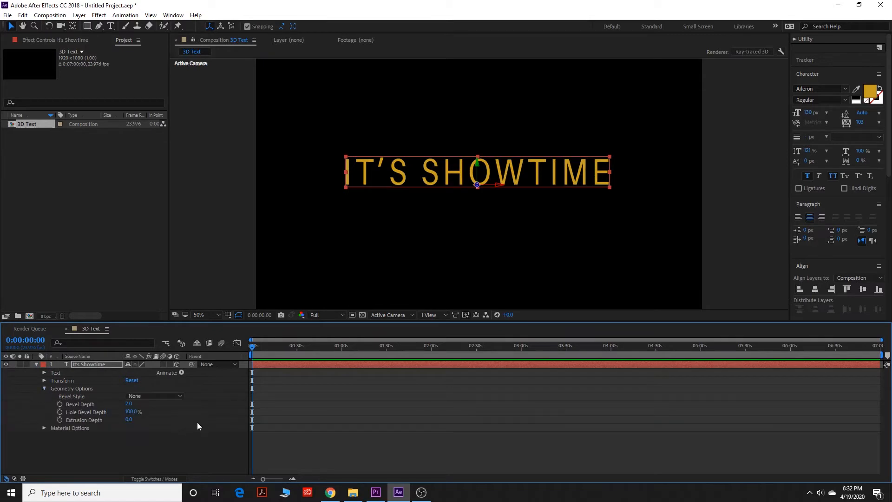
click(168, 402)
click(167, 396)
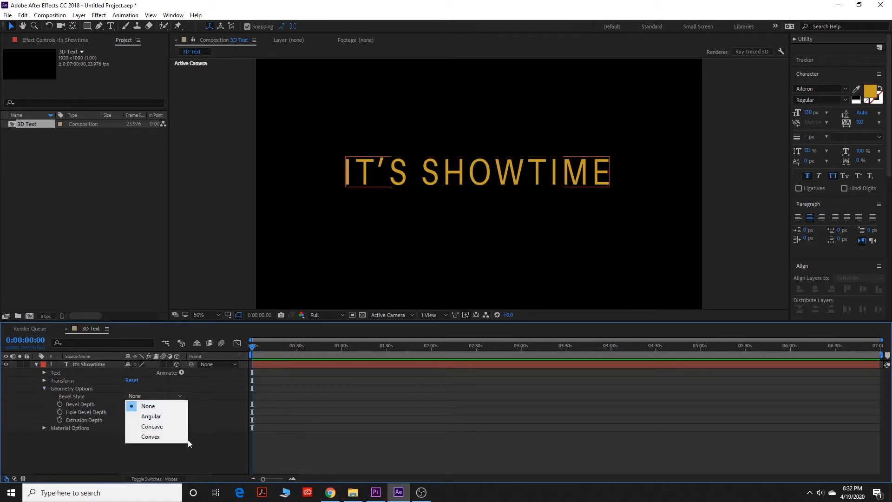
click(159, 437)
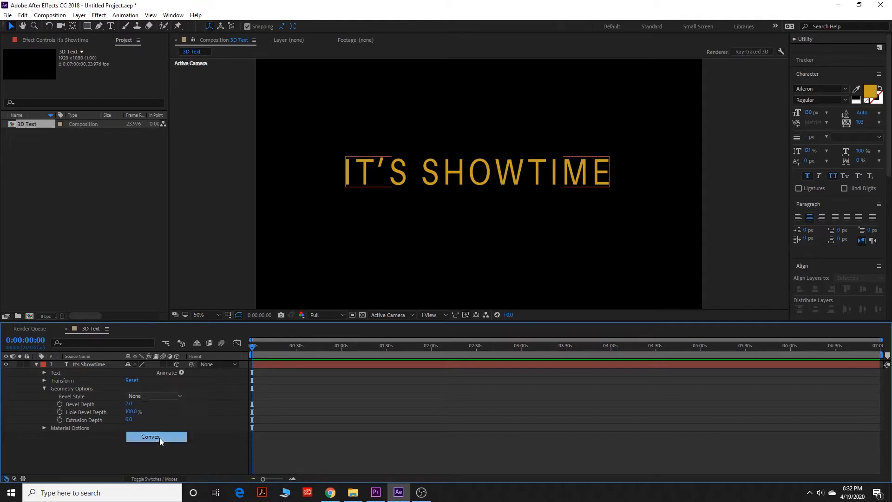
Set the text layer's extrusion depth to 31
click(128, 420)
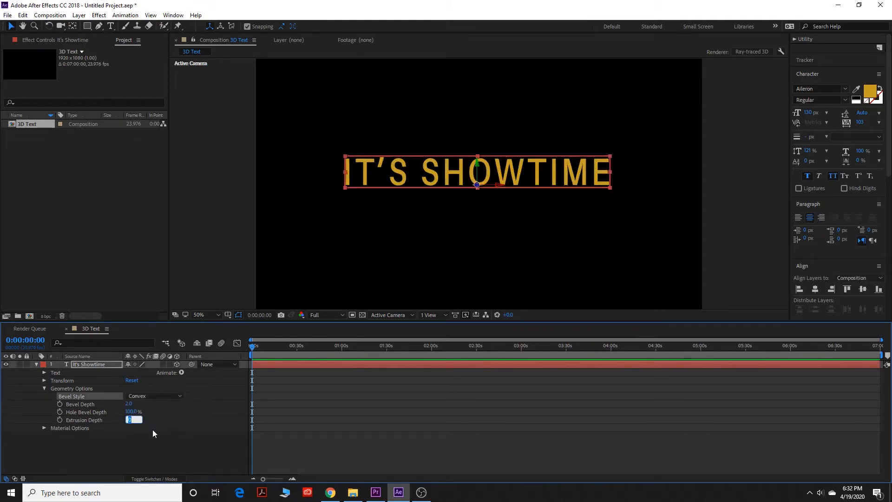
click(151, 429)
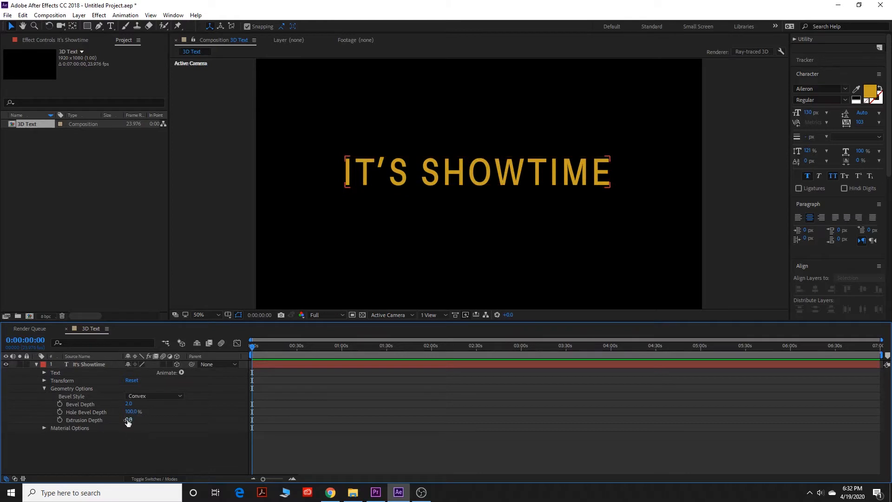
drag(129, 420, 142, 420)
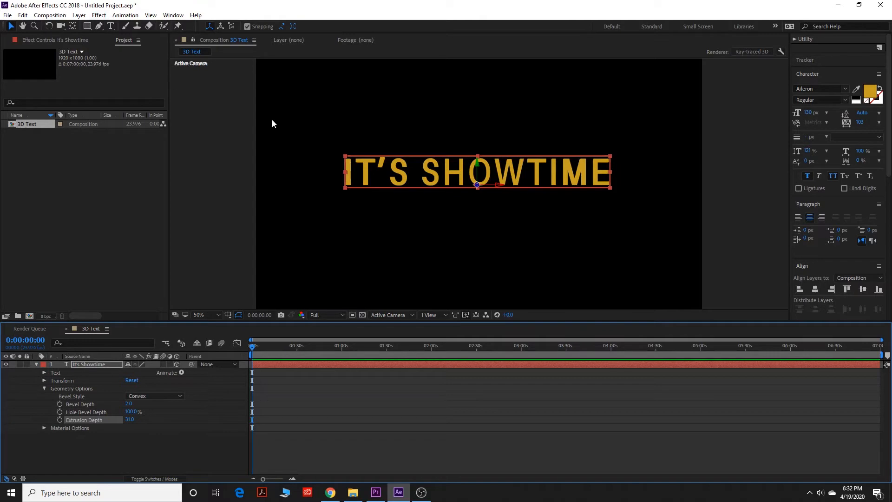
Add a new light layer of type Spot to the composition
click(79, 16)
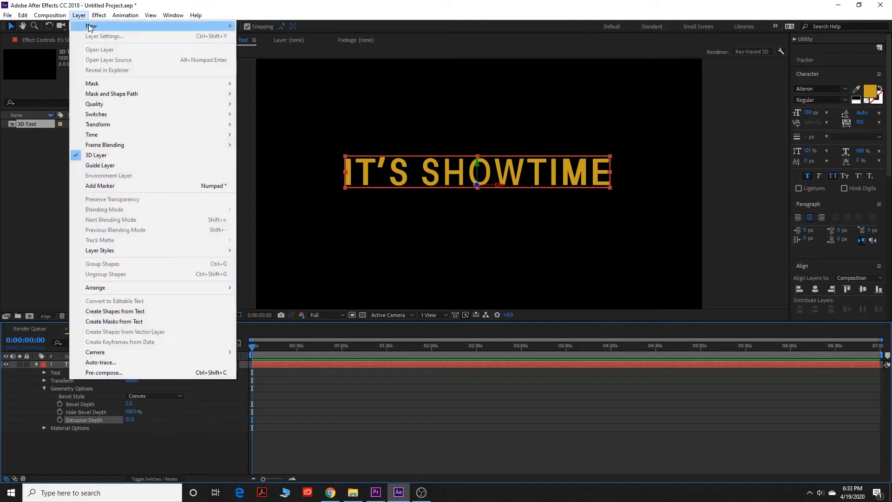
mouse_move(91, 27)
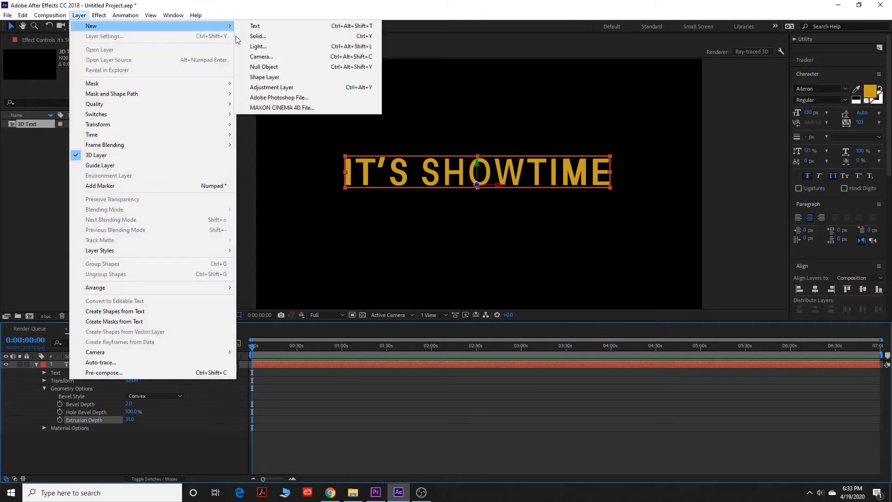
click(282, 47)
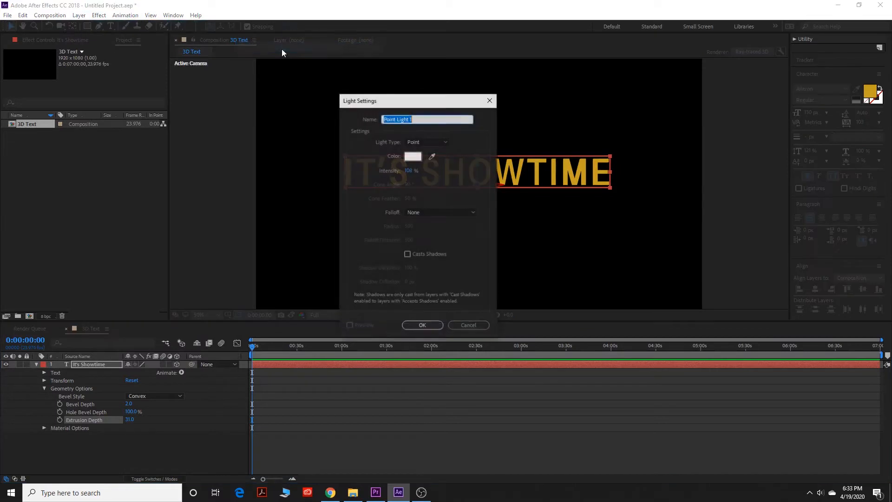
click(437, 142)
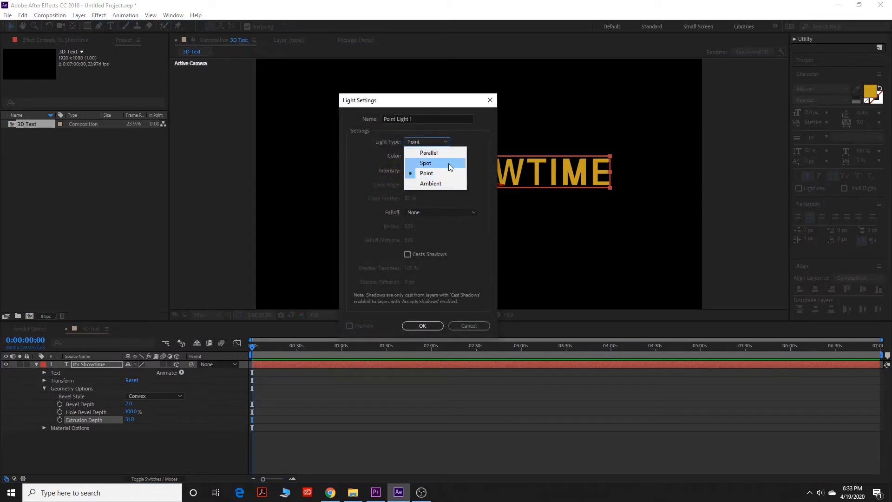
click(439, 163)
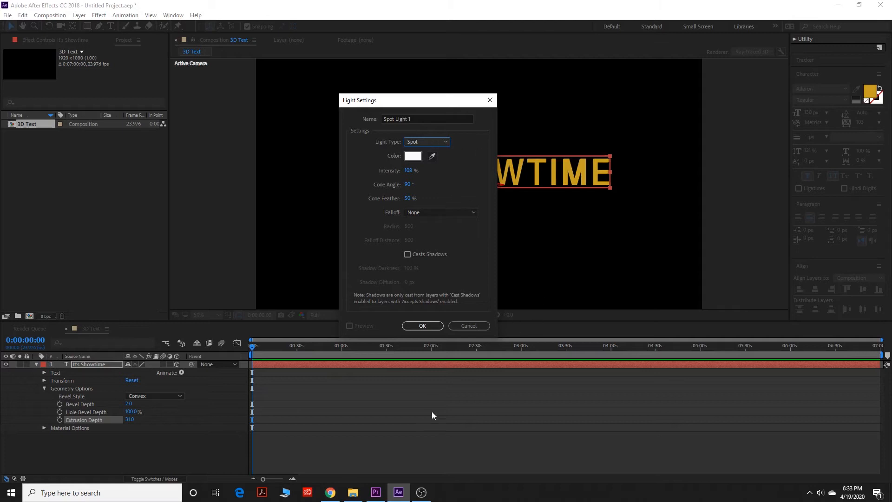
click(422, 326)
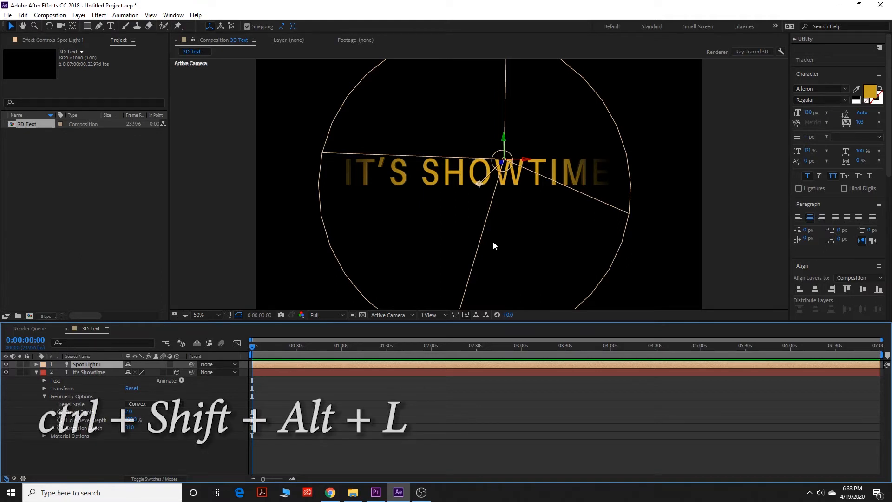
key(ctrl+shift+alt+l)
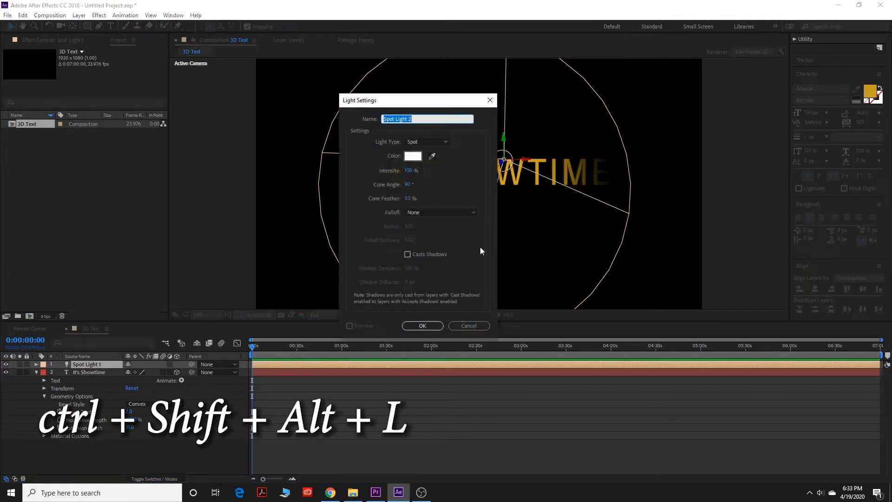
click(436, 143)
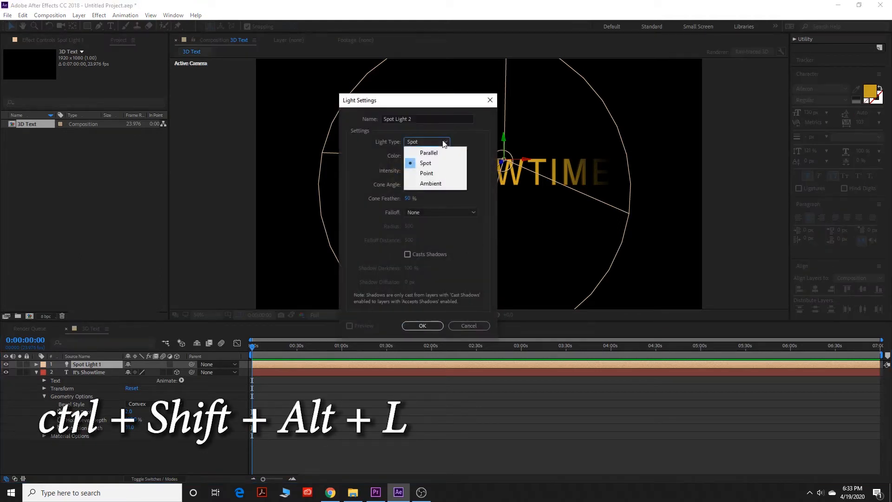
click(477, 138)
click(463, 325)
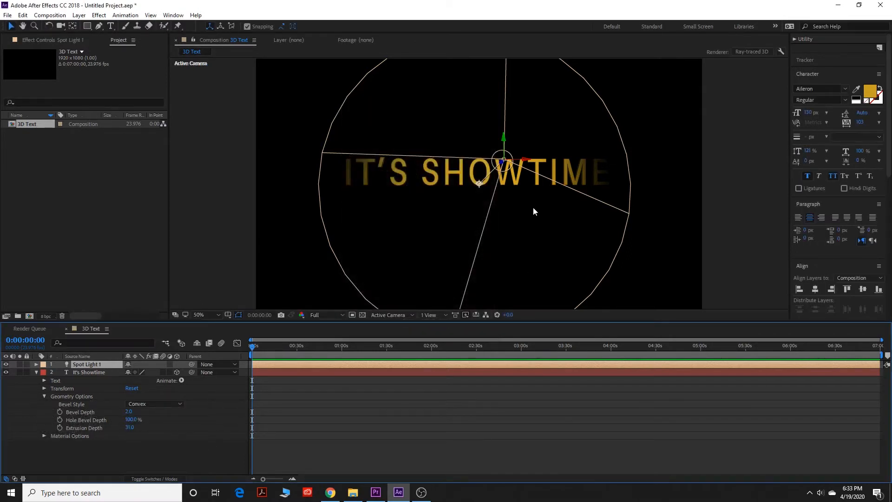
Reposition the spot light in the composition so that its beam covers more of the text's ends
click(472, 180)
click(508, 168)
drag(508, 152, 397, 175)
drag(539, 177, 520, 164)
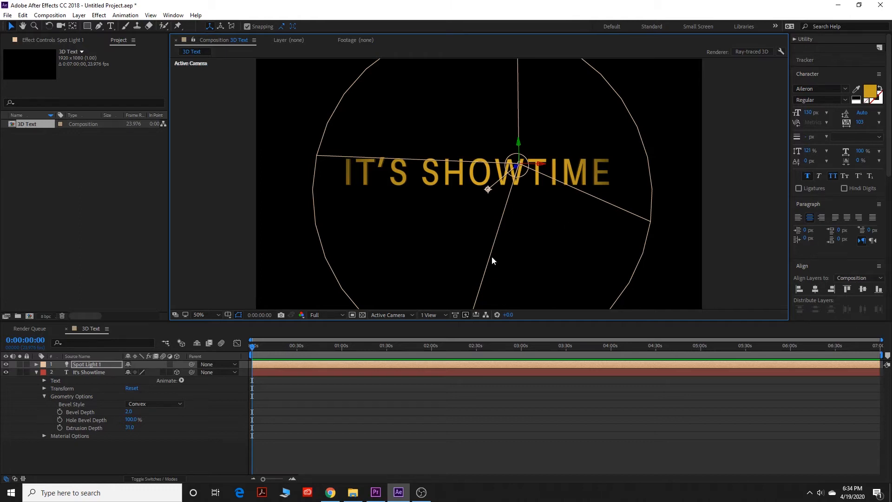
Try the 2 Views - Horizontal, 2 Views - Vertical and 4 Views - Left layouts for the composition
click(406, 315)
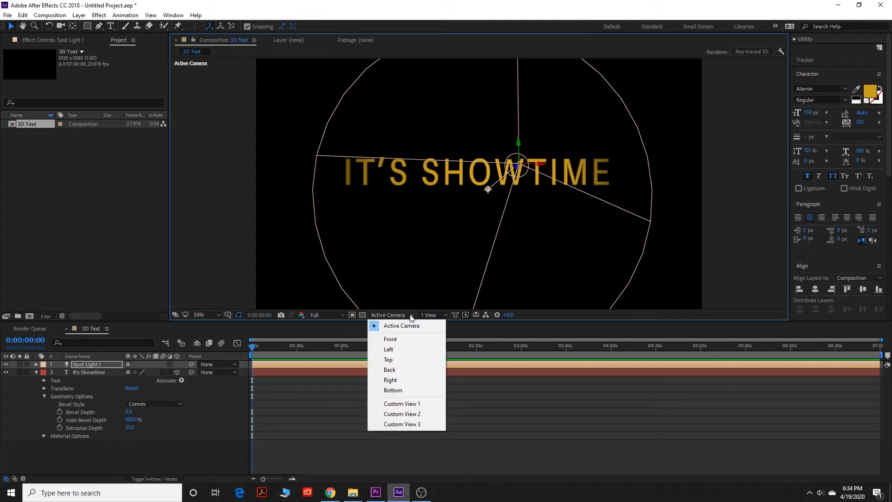
click(409, 314)
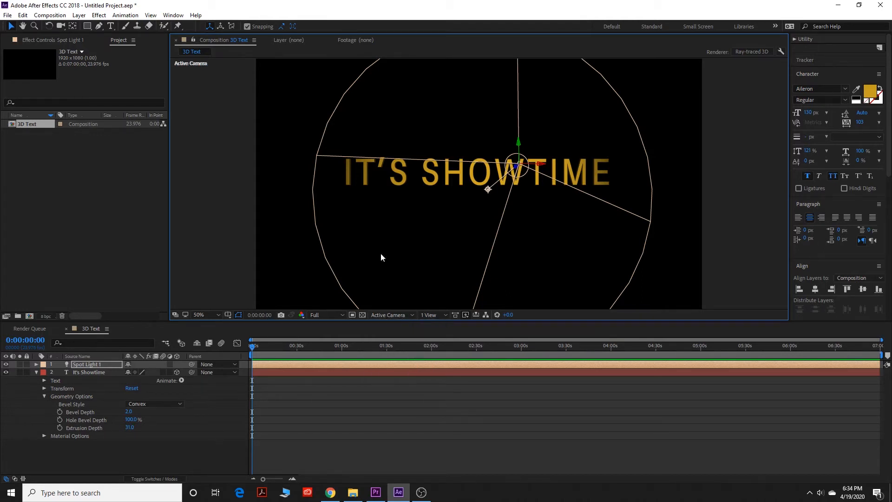
click(446, 316)
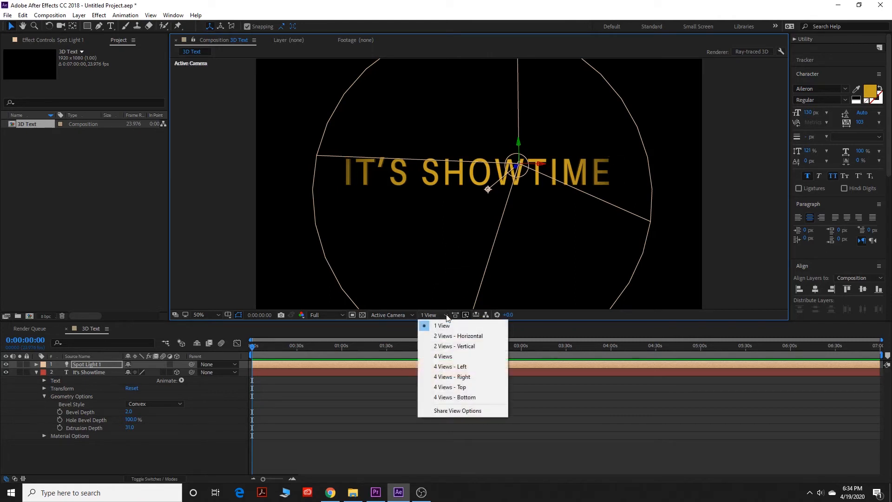
click(462, 336)
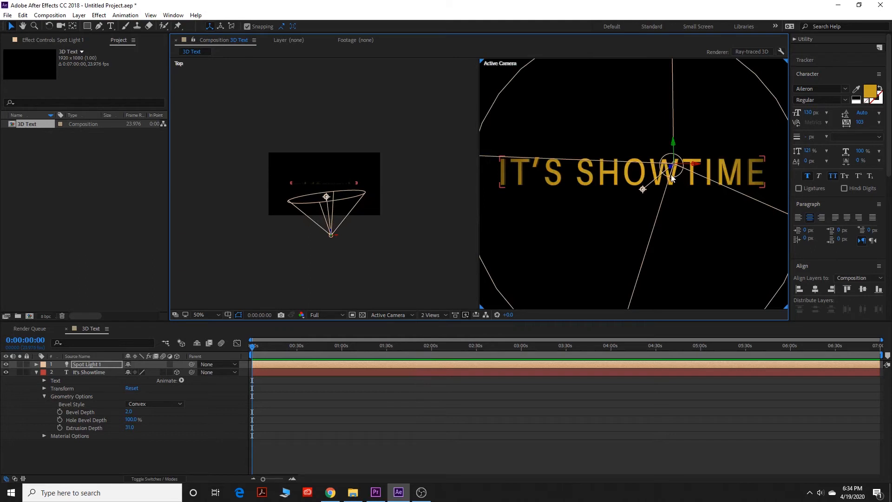
click(433, 314)
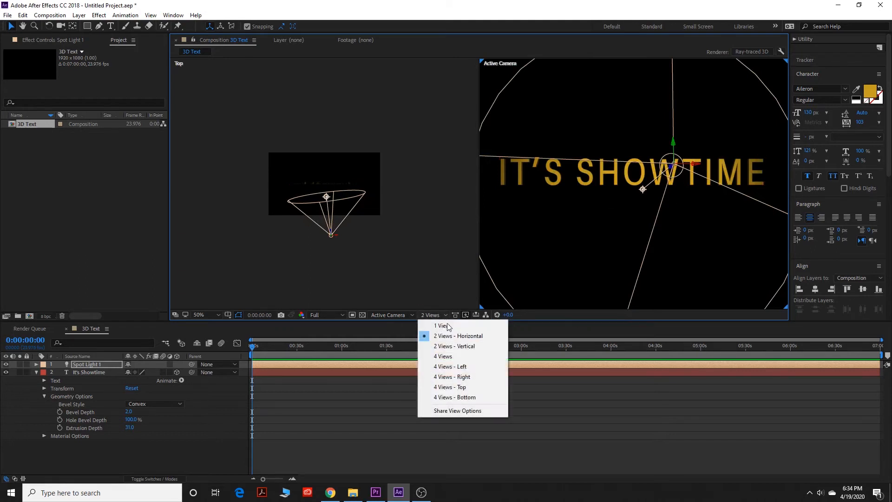
click(480, 347)
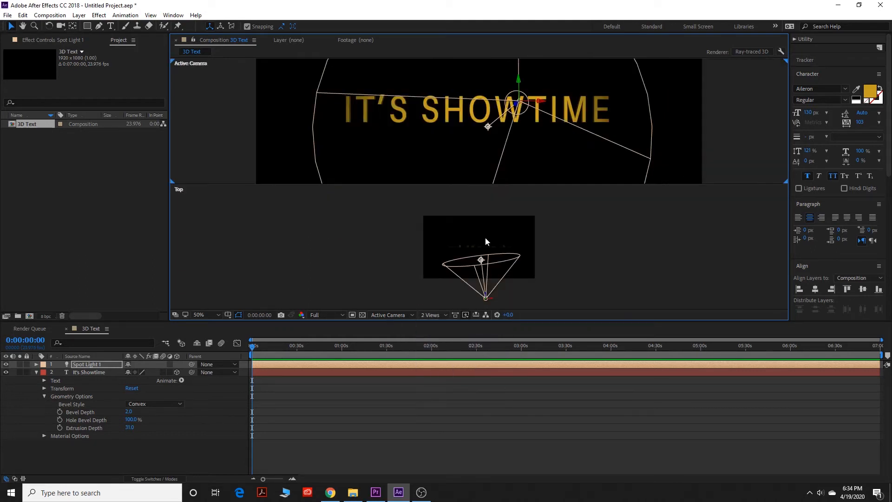
click(433, 317)
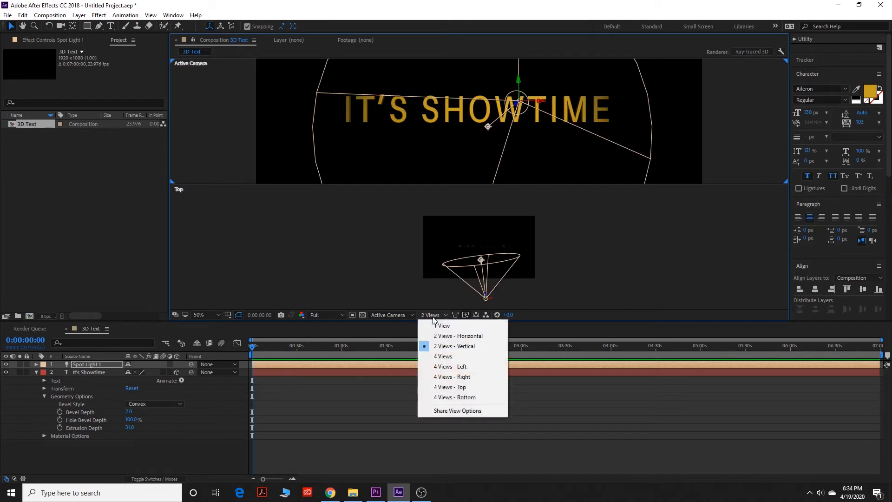
click(451, 366)
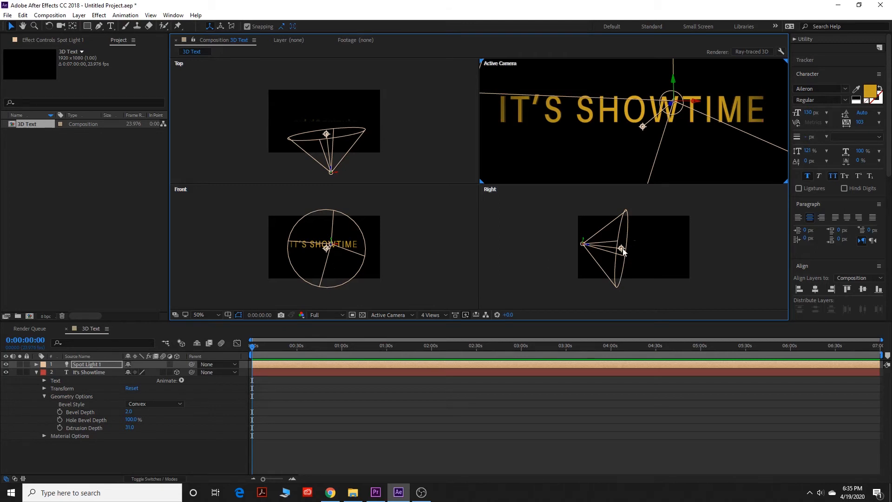
Change the Active Camera view to Front and set the view layout to 2 Views - Horizontal
click(401, 316)
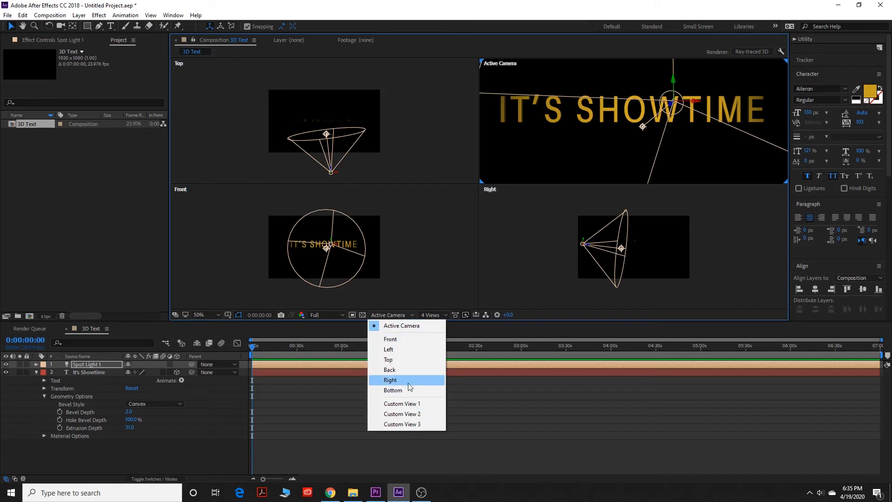
click(408, 339)
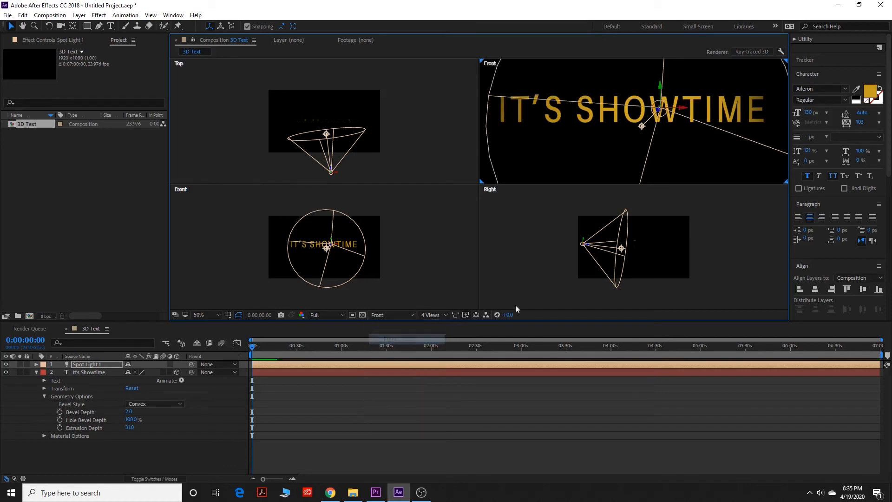
click(444, 316)
click(484, 335)
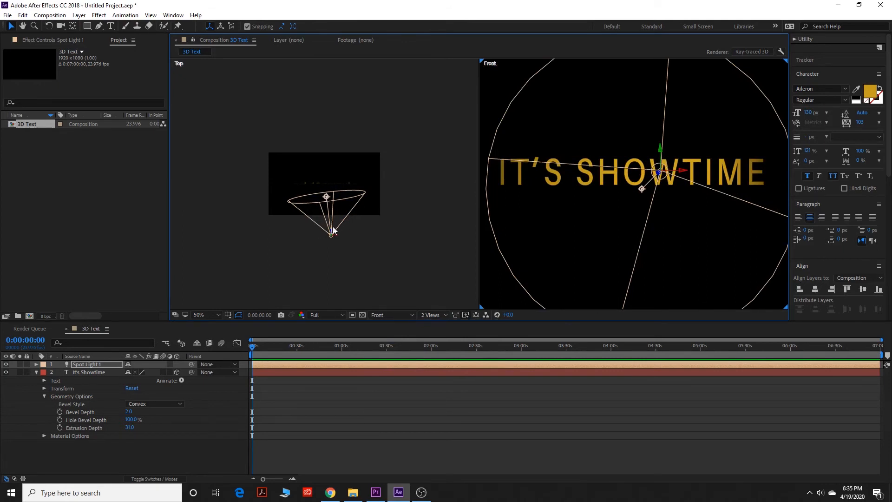
Re-aim the spot light by moving its point of interest, and expand its Transform properties with the text layer collapsed
mouse_move(326, 198)
mouse_down()
mouse_move(354, 198)
mouse_move(319, 195)
mouse_move(310, 184)
mouse_move(291, 193)
mouse_move(354, 201)
mouse_move(273, 201)
mouse_move(331, 198)
mouse_up()
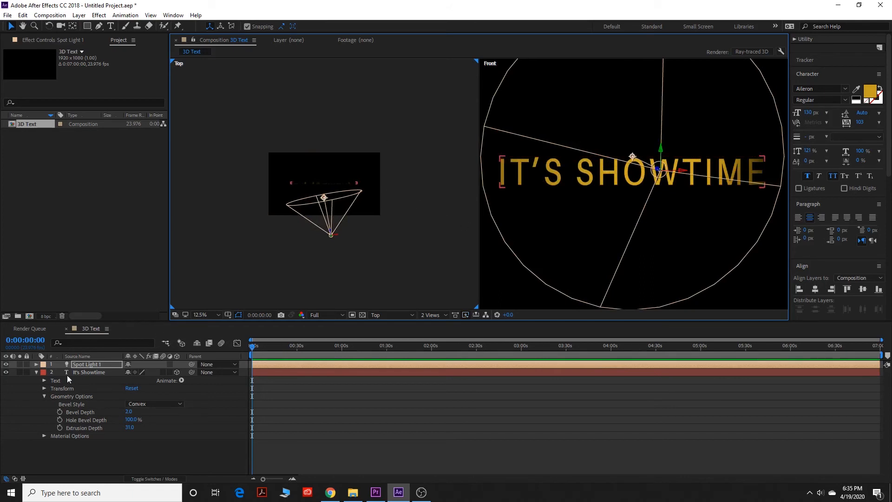
click(36, 373)
click(36, 365)
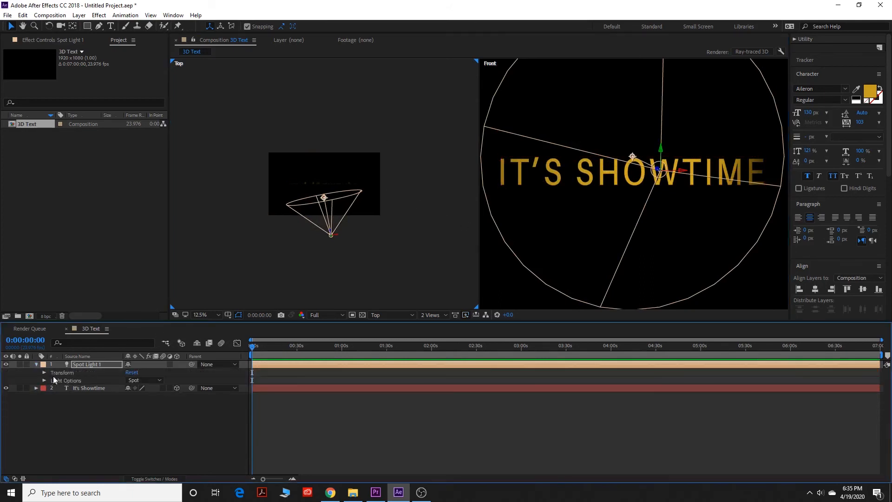
click(43, 373)
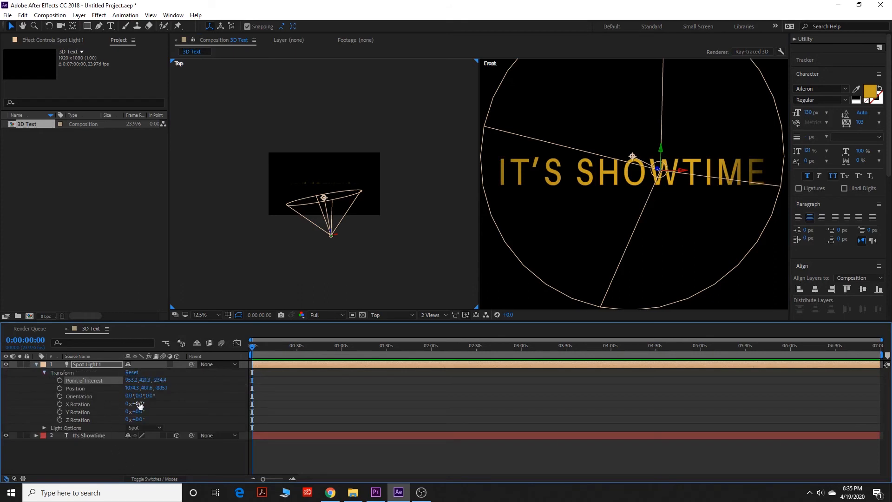
mouse_move(140, 404)
mouse_down()
mouse_move(172, 403)
mouse_move(133, 400)
mouse_up()
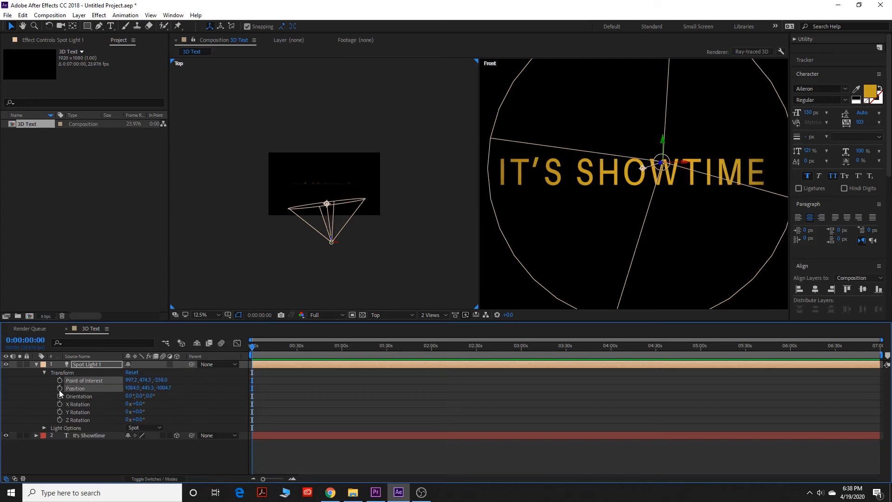
Keyframe the spot light's Point of Interest and Position so it moves from behind the text at 0:00:00:00 to in front at 0:00:05:22
click(59, 388)
drag(660, 165, 403, 190)
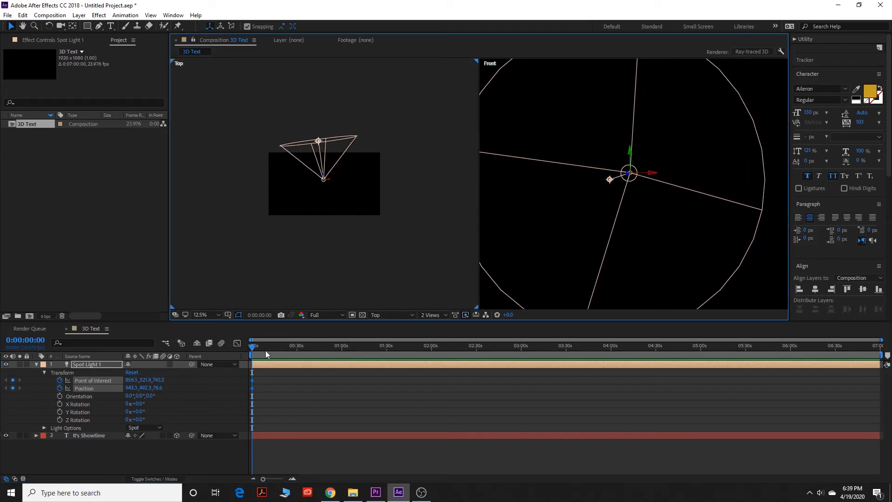
mouse_move(264, 350)
mouse_down()
mouse_move(274, 350)
mouse_move(260, 348)
mouse_up()
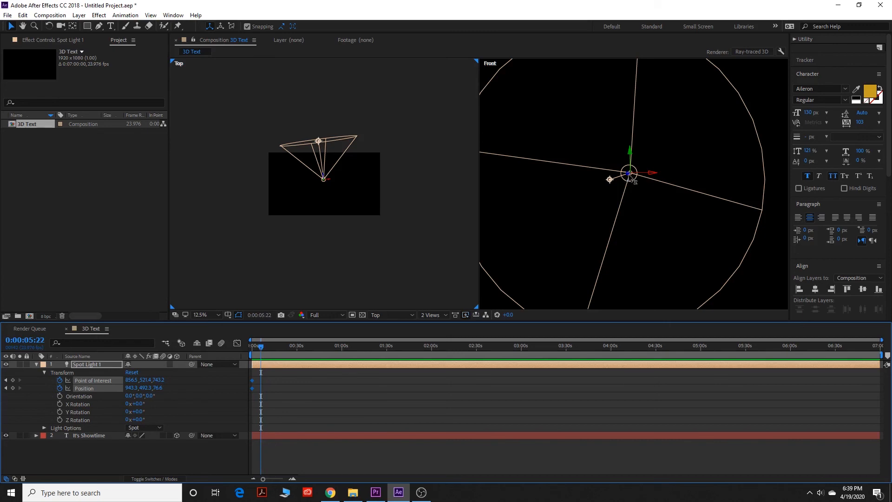
drag(628, 177, 843, 171)
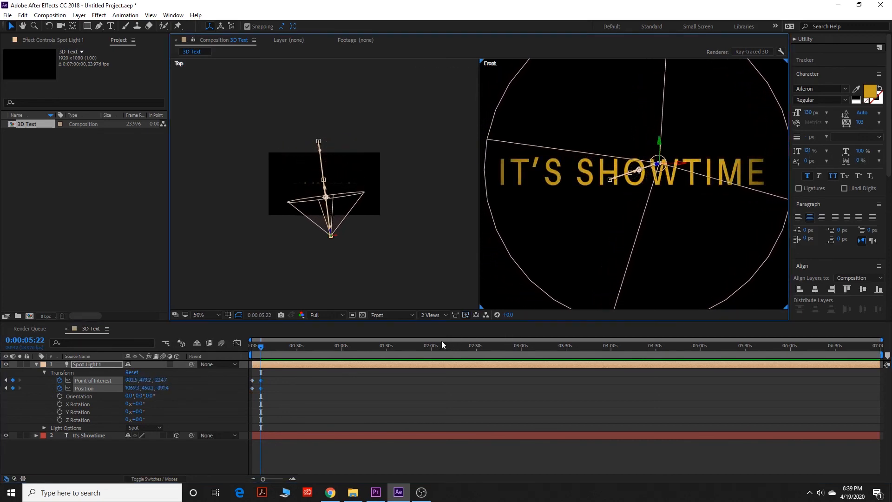
Preview the spot light animation from the start of the composition
click(269, 347)
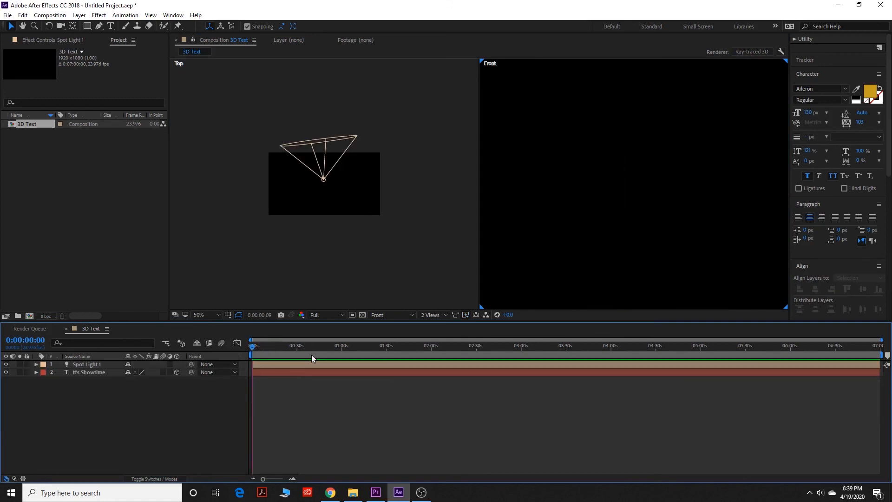
key(space)
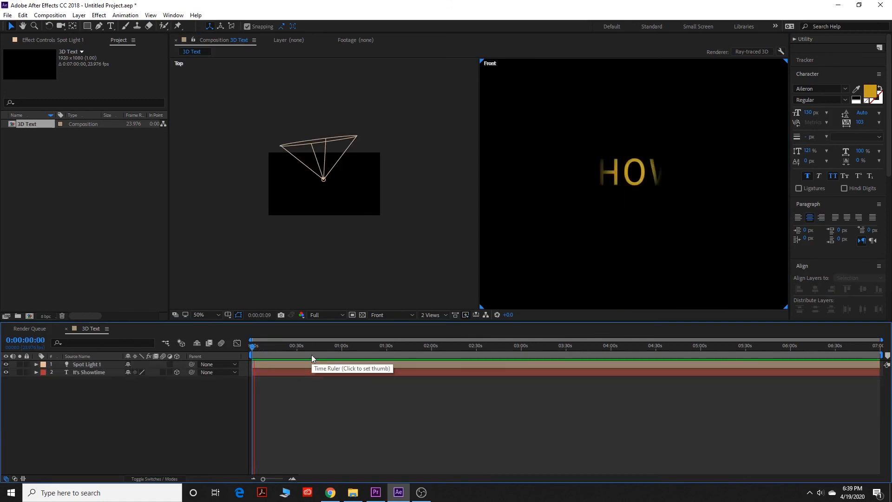